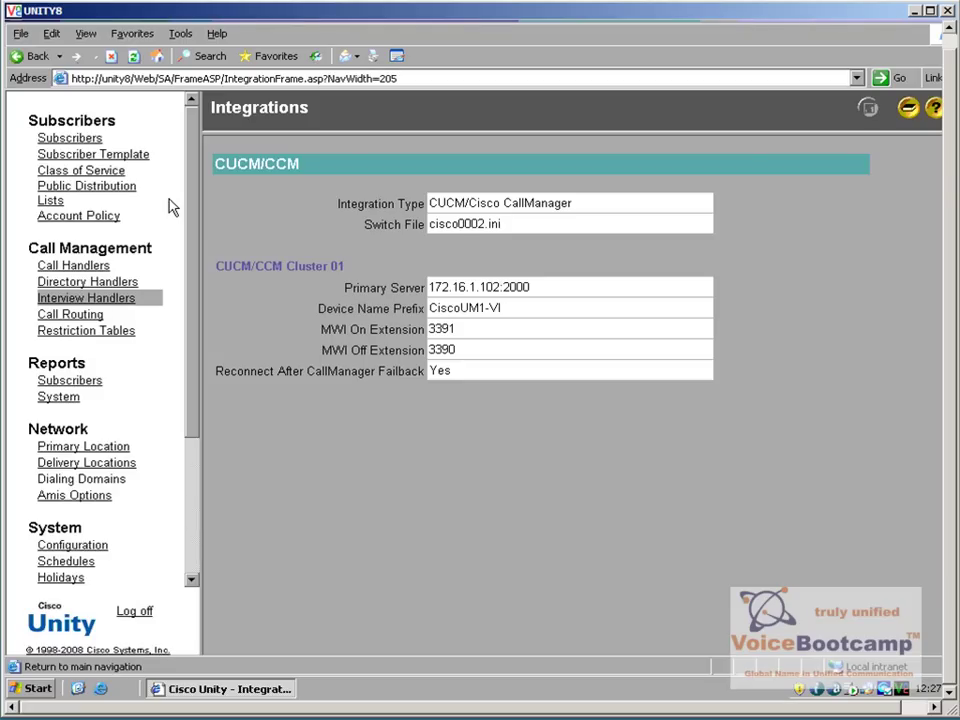
- Add a call handler named NetworkUpdate, copying settings from the Opening Greeting handler
click(45, 270)
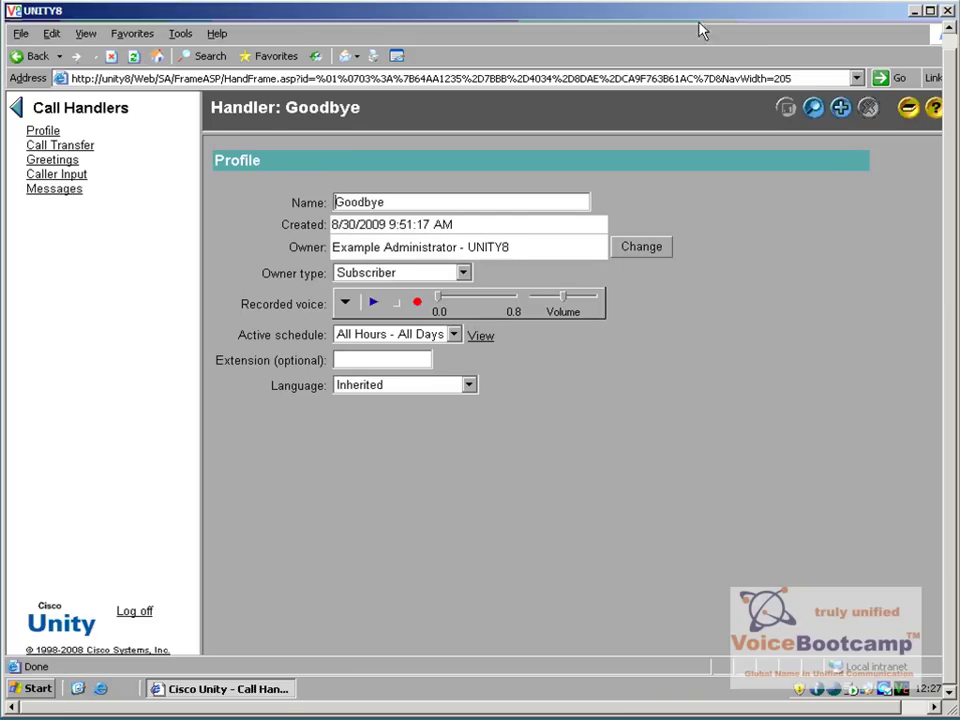
click(843, 112)
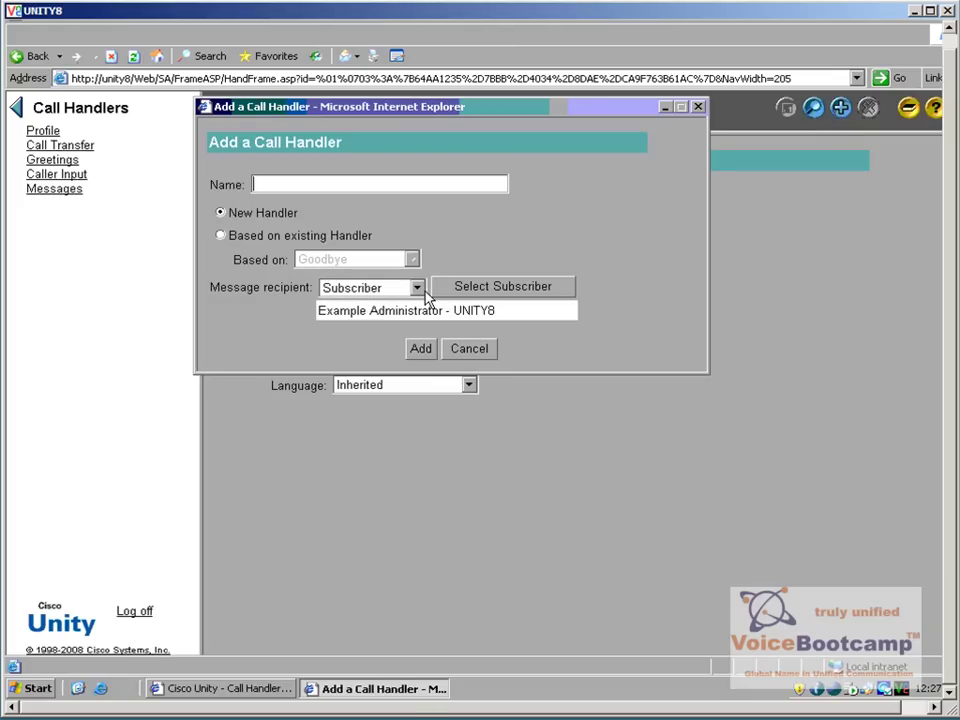
text(NetworkUpdate)
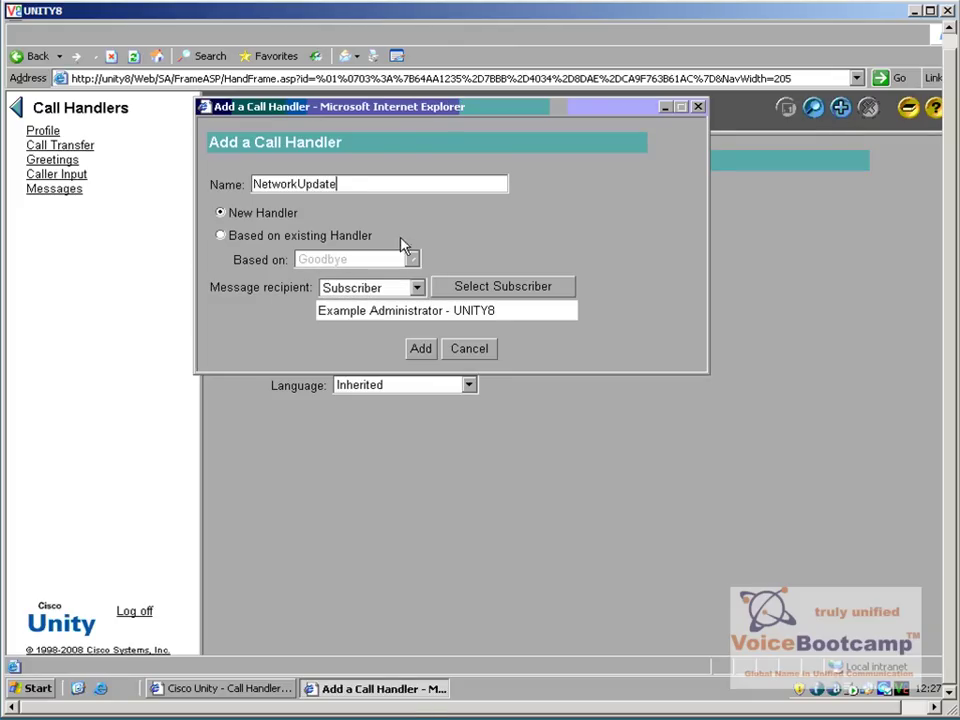
click(221, 236)
click(365, 260)
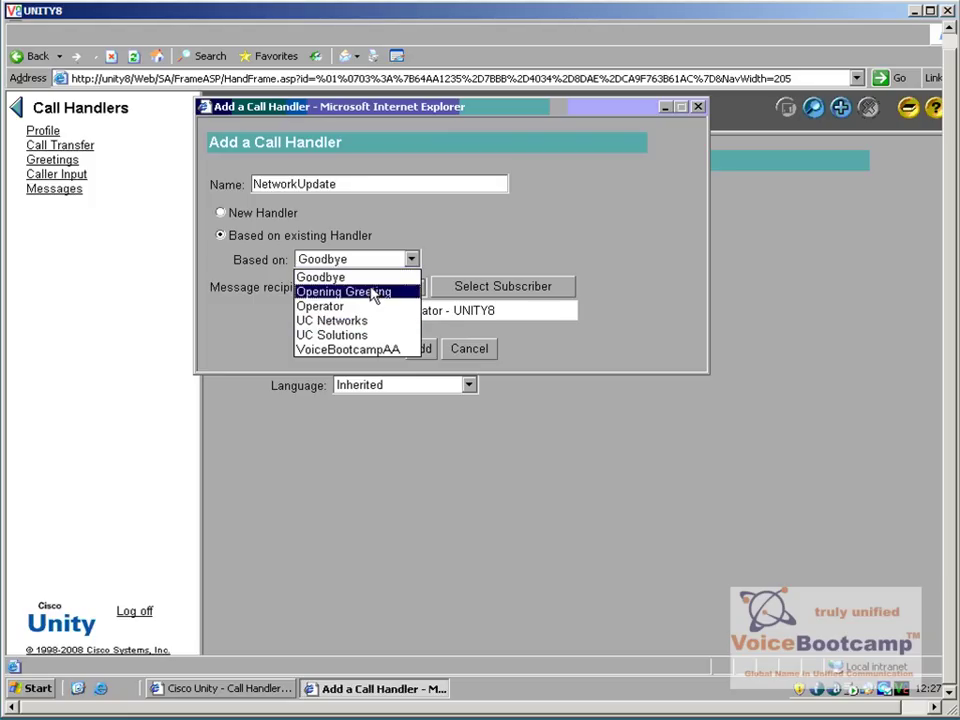
click(374, 292)
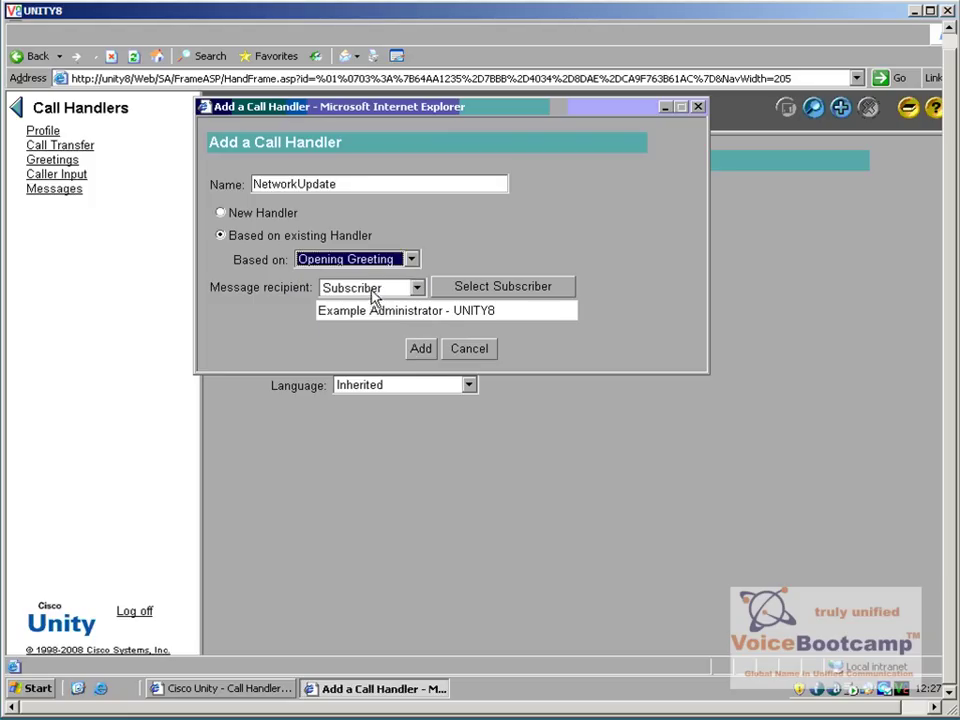
click(420, 356)
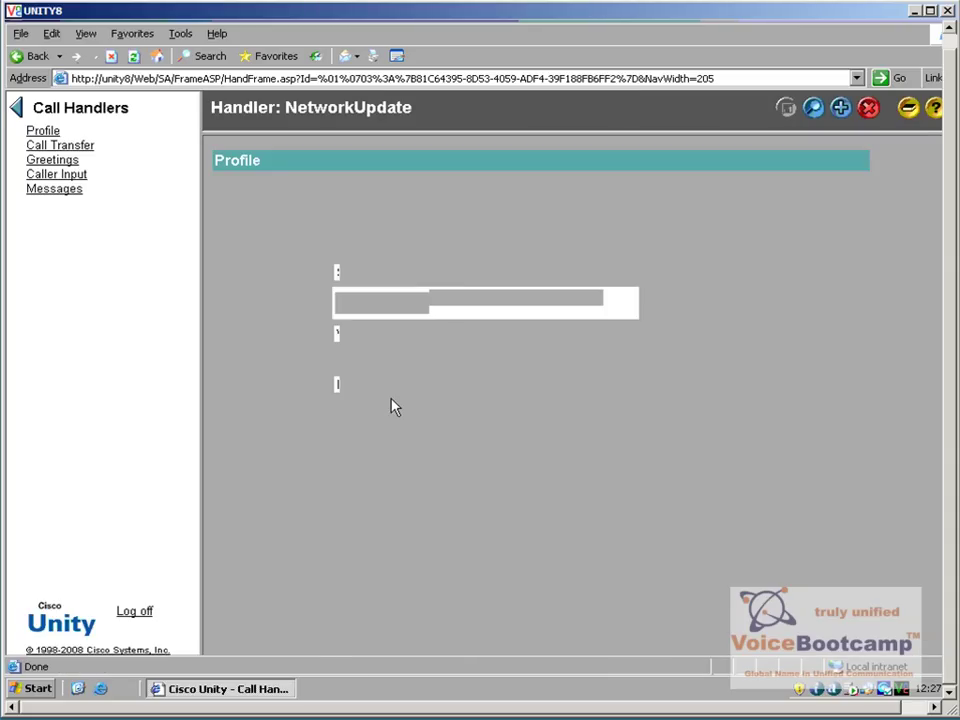
- Set NetworkUpdate's schedule to All Hours - All Days and extension 9000, then save
click(390, 334)
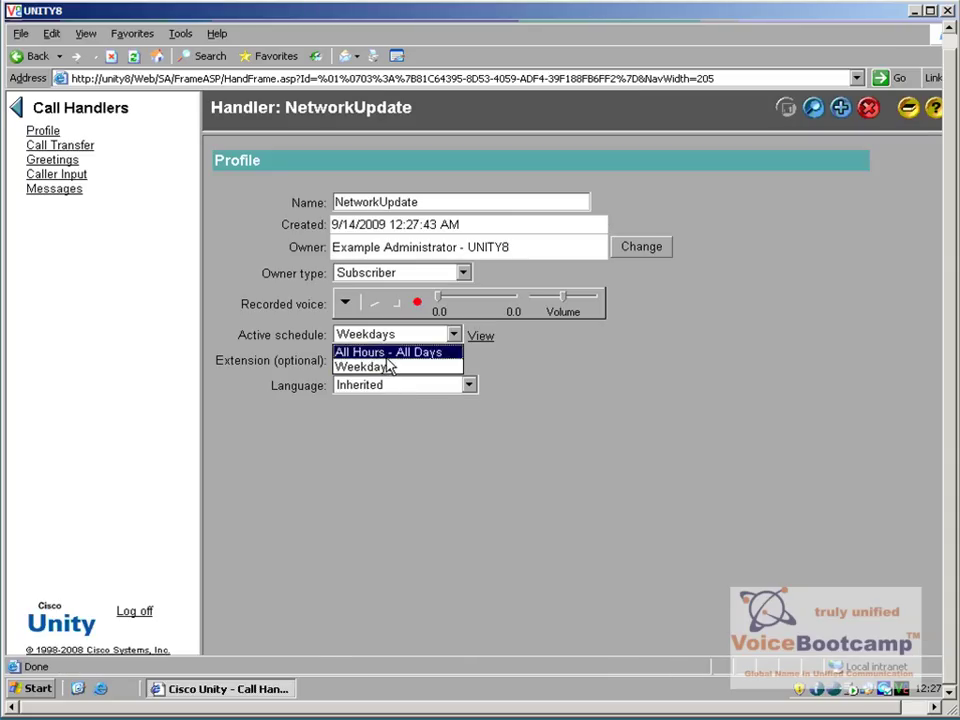
click(388, 352)
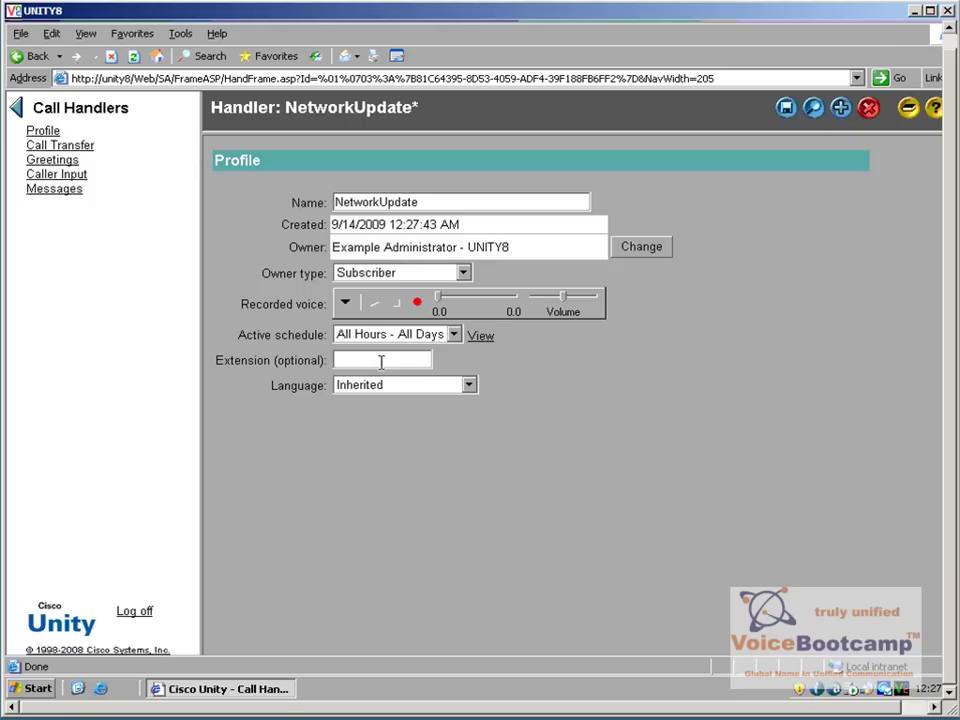
text(9000)
click(788, 107)
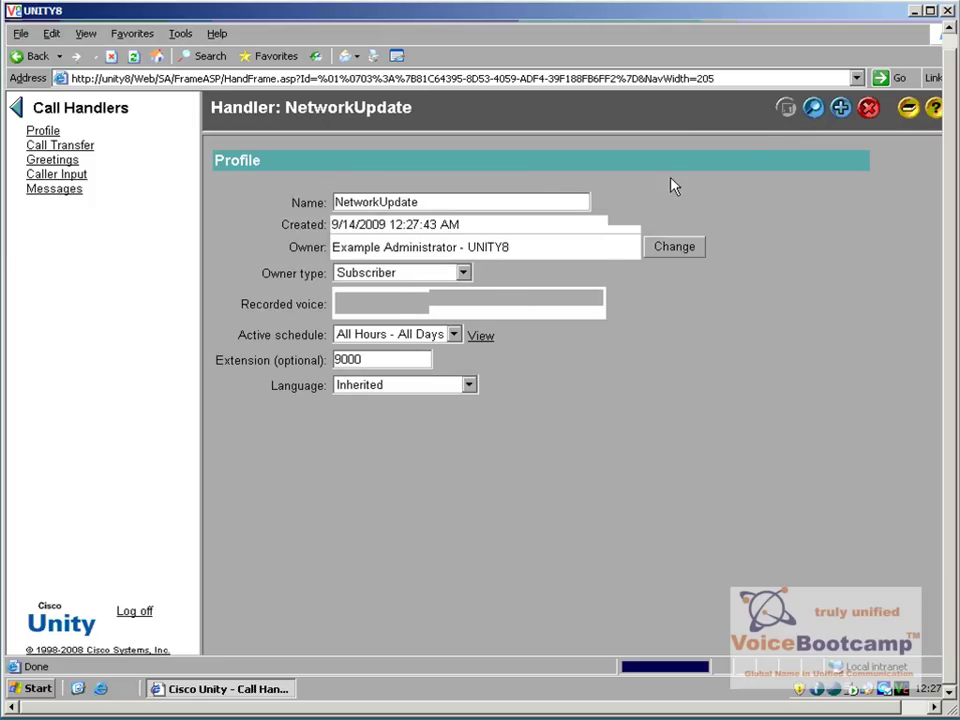
- Verify the saved extension 9000 and handler name, then go to the handler's greetings
drag(424, 360, 330, 370)
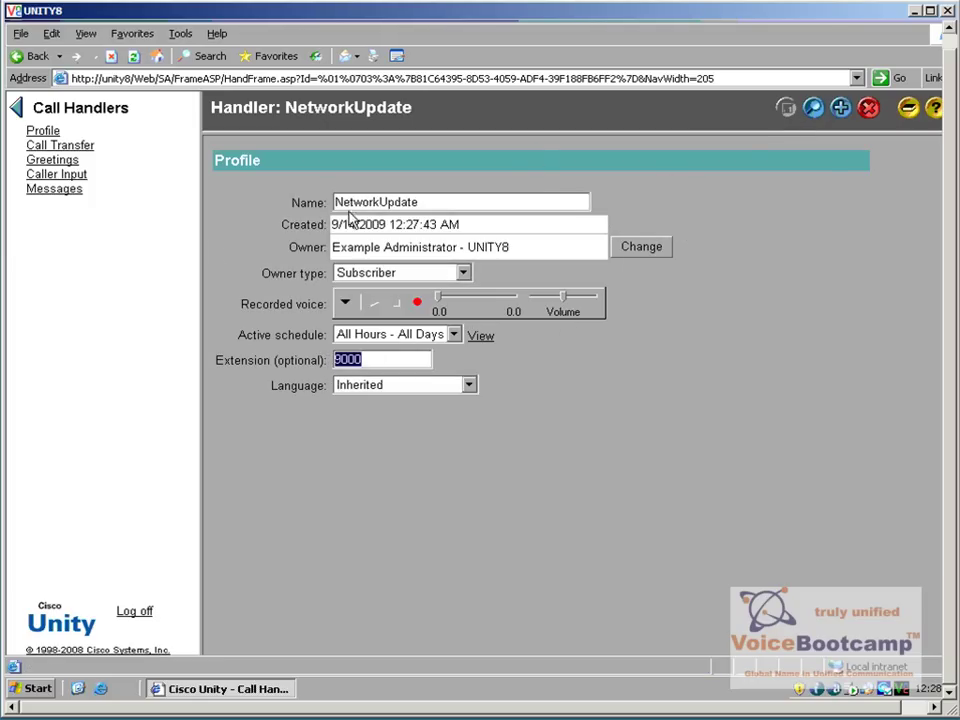
drag(336, 203, 450, 205)
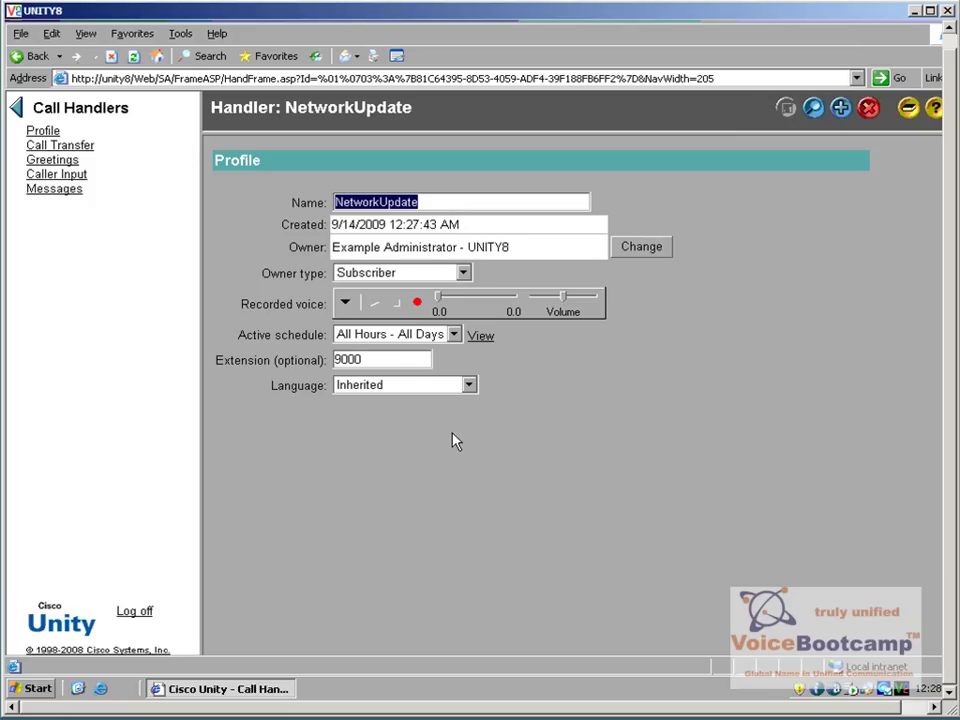
click(52, 161)
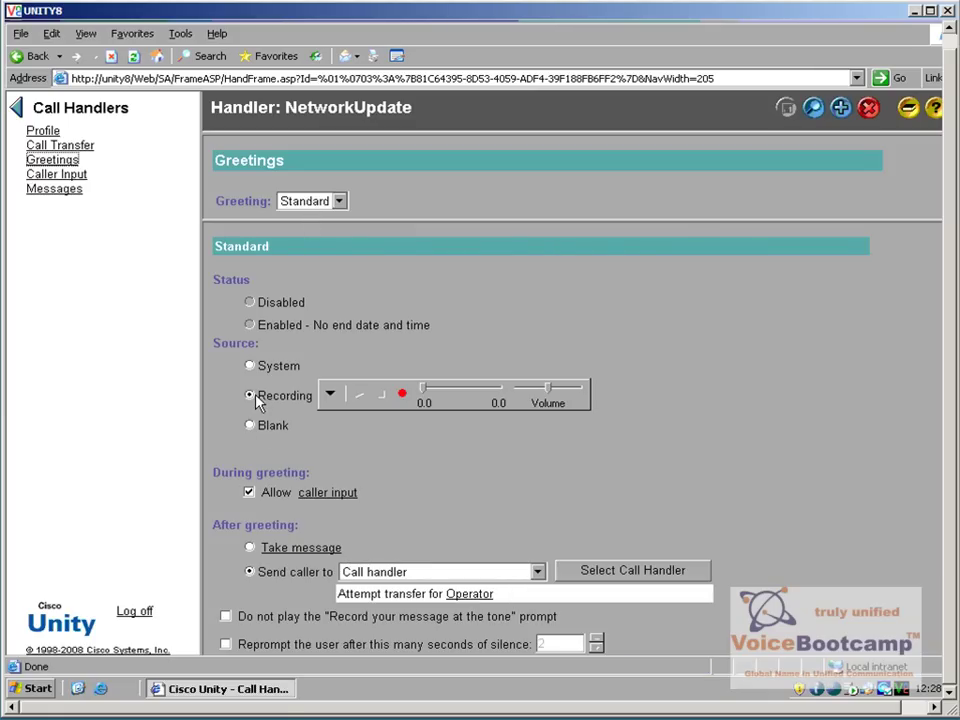
- Review the greeting recorder's phone record and playback settings, leaving them unchanged
click(330, 393)
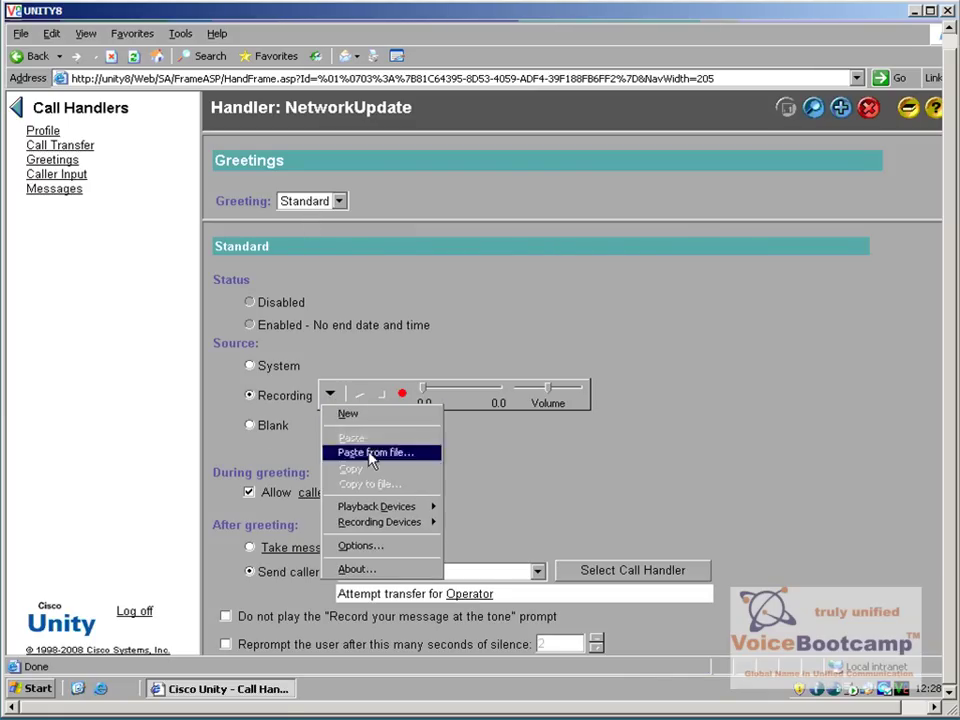
click(365, 546)
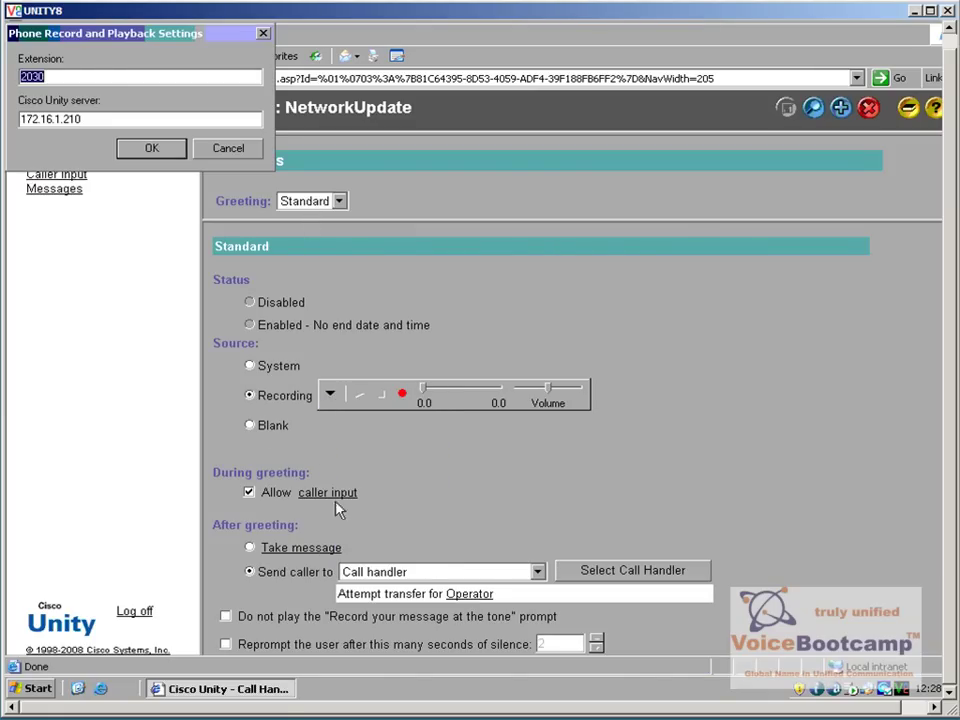
click(236, 147)
click(334, 394)
mouse_move(376, 506)
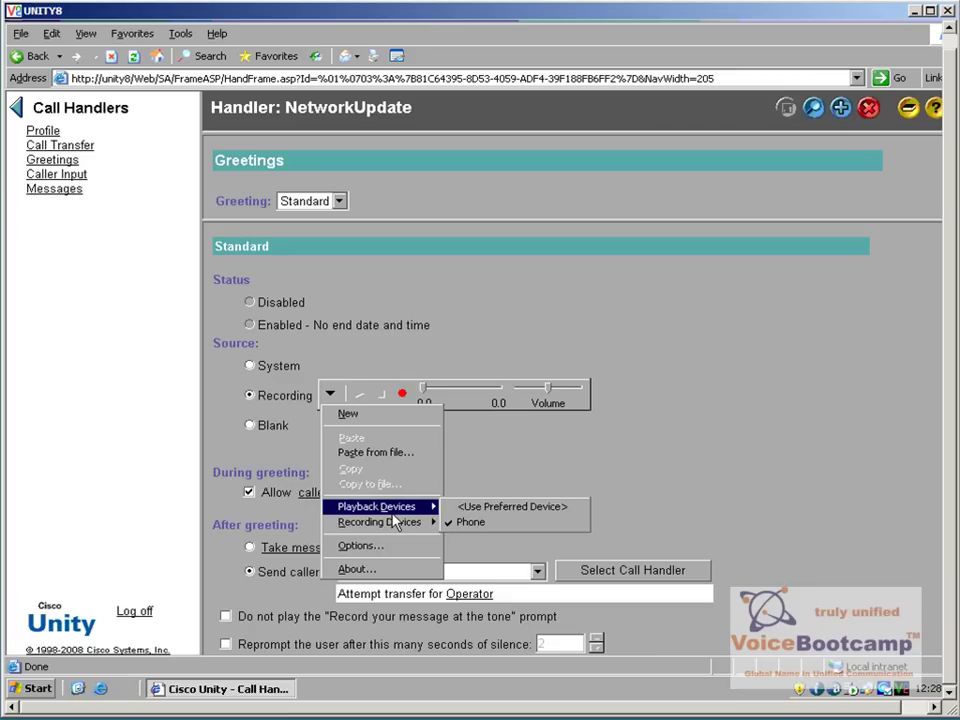
click(615, 497)
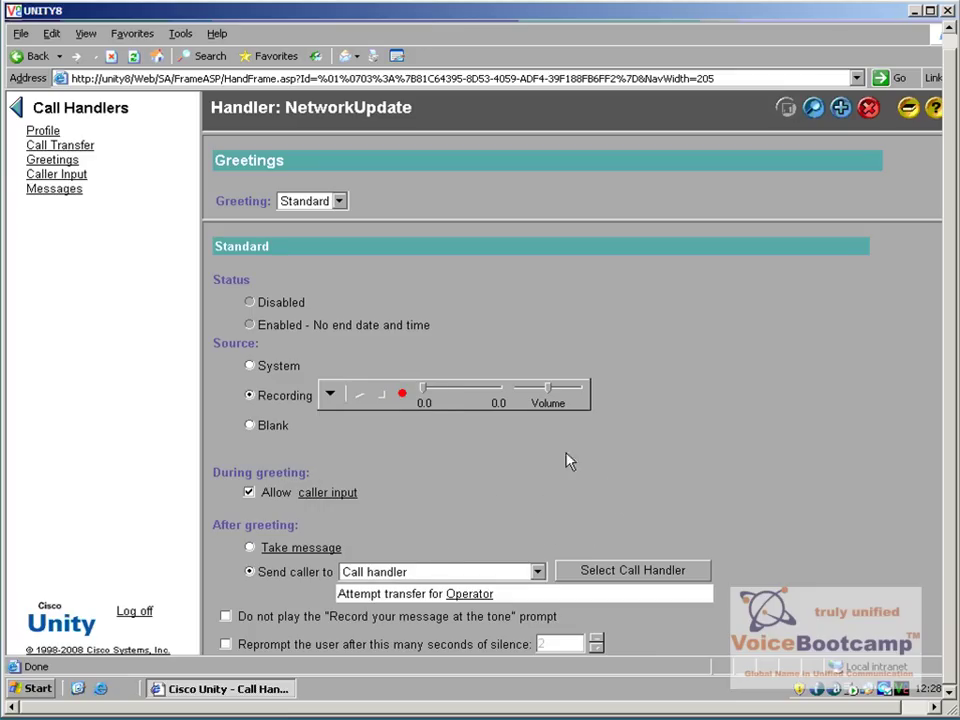
- Record the standard greeting over the phone, play it back, and save the handler
click(402, 395)
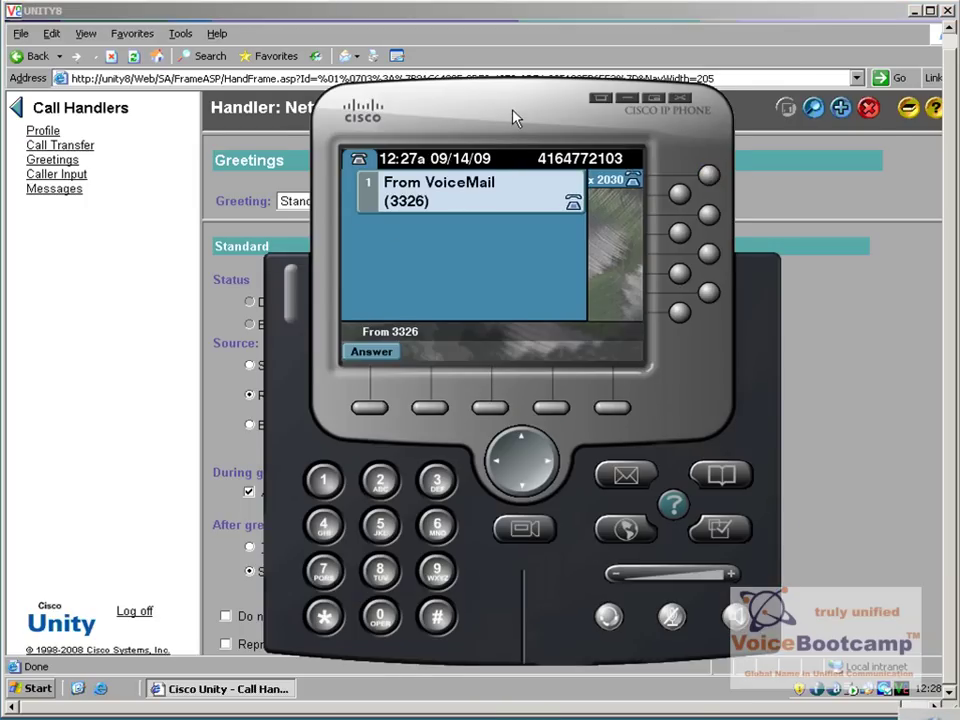
drag(514, 111, 854, 114)
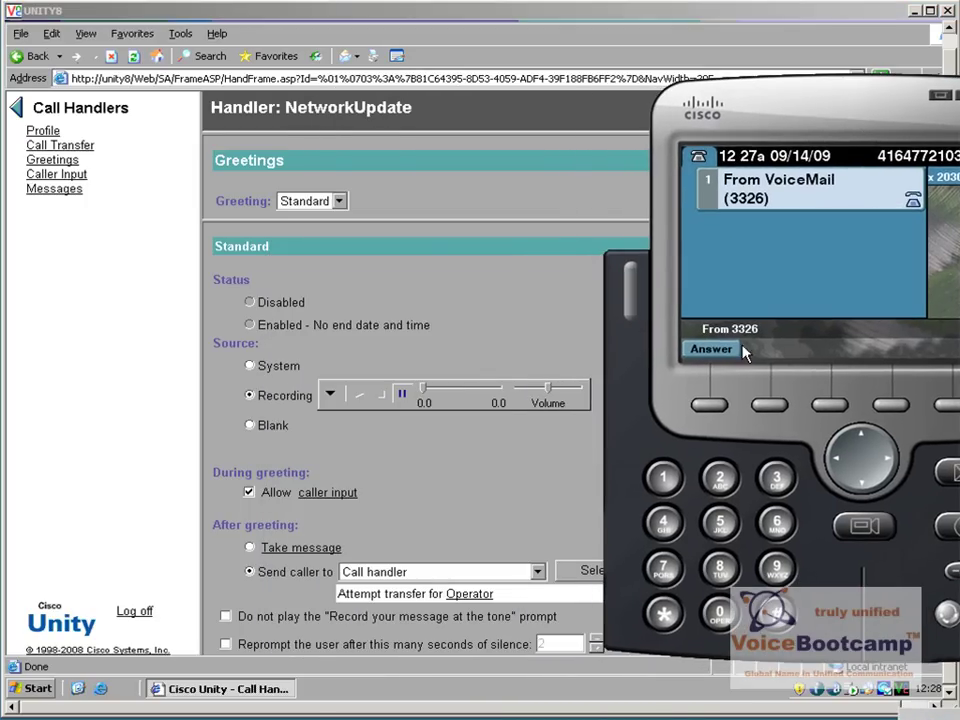
click(727, 350)
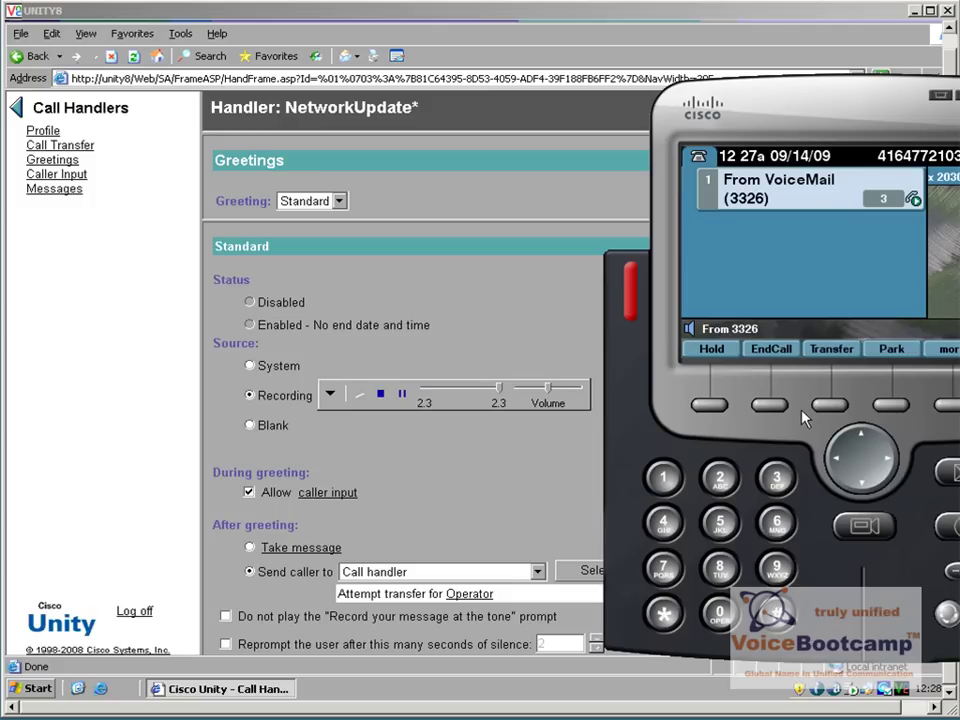
click(769, 349)
click(358, 394)
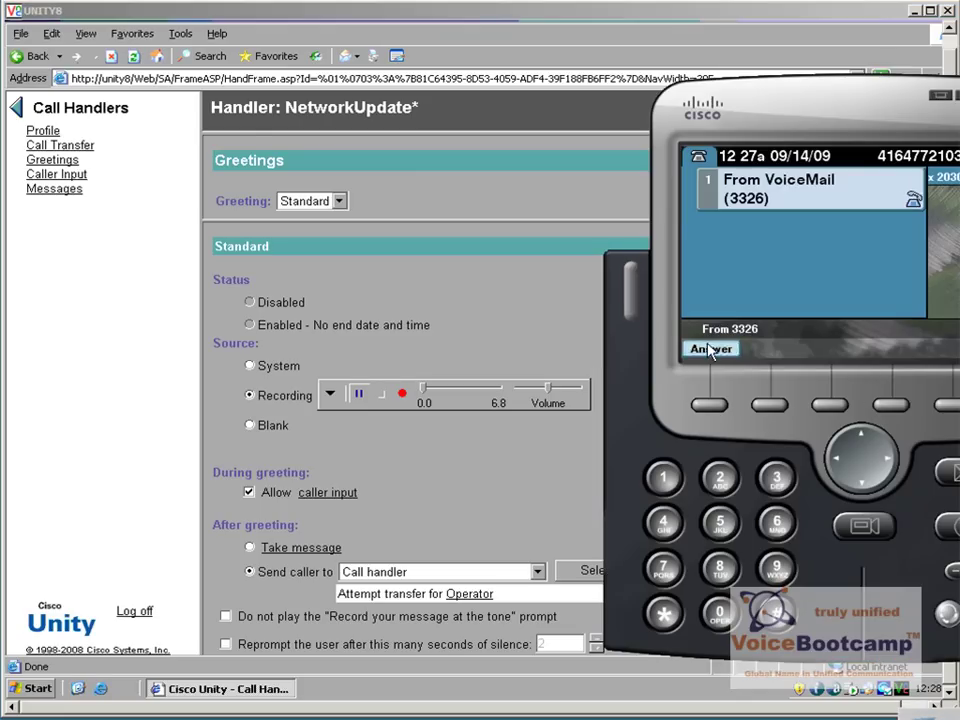
click(770, 405)
click(482, 484)
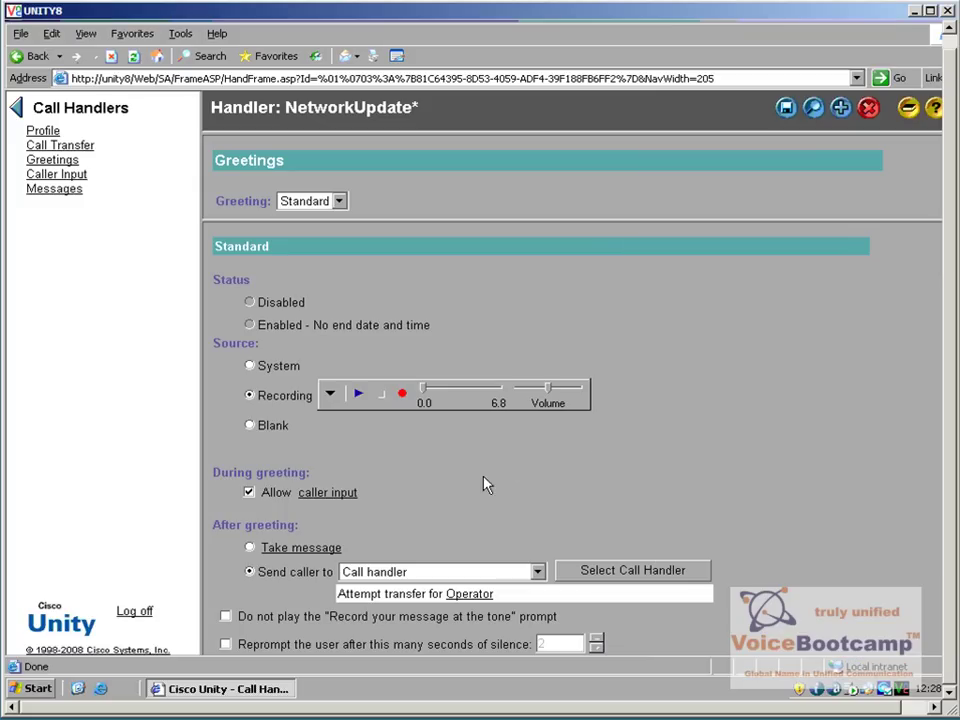
click(785, 110)
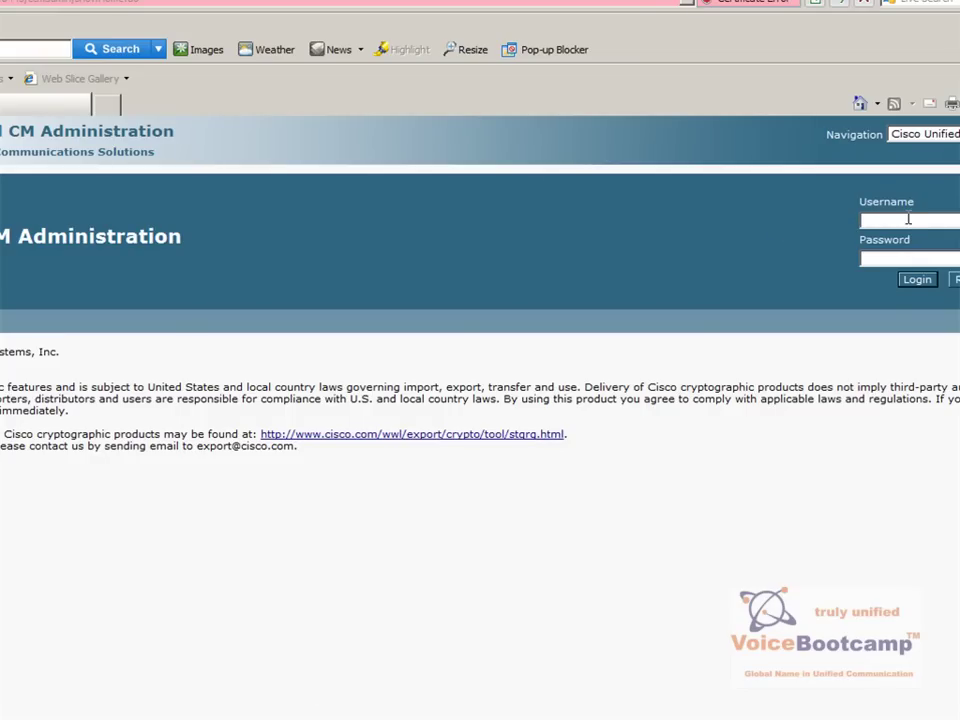
- Sign in to CM Administration with the administrator credentials and open the CTI route point search page
key(Return)
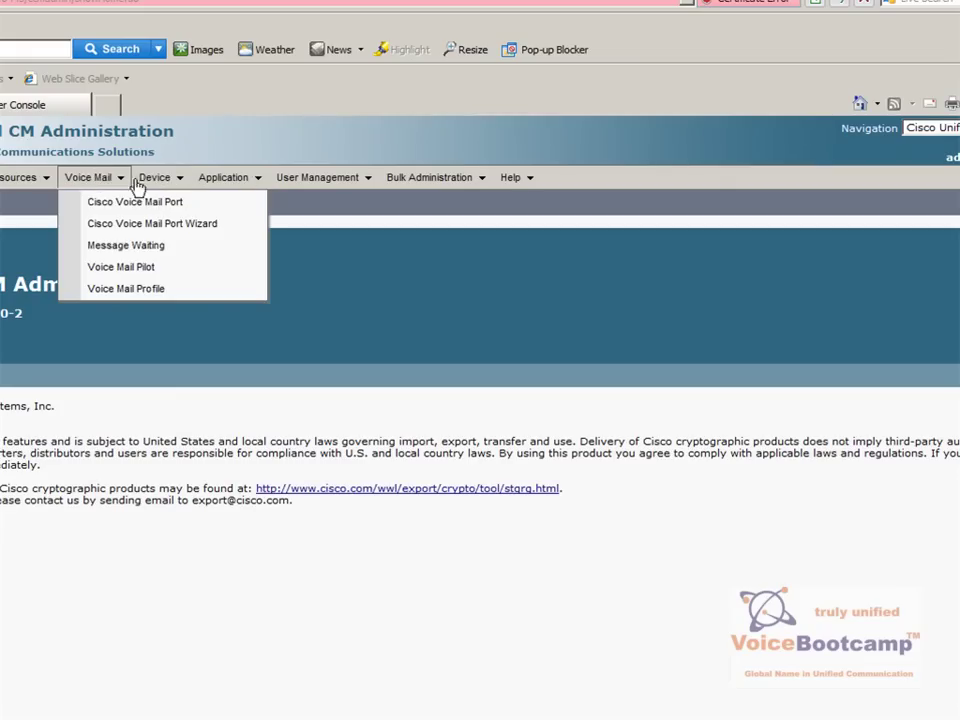
click(181, 212)
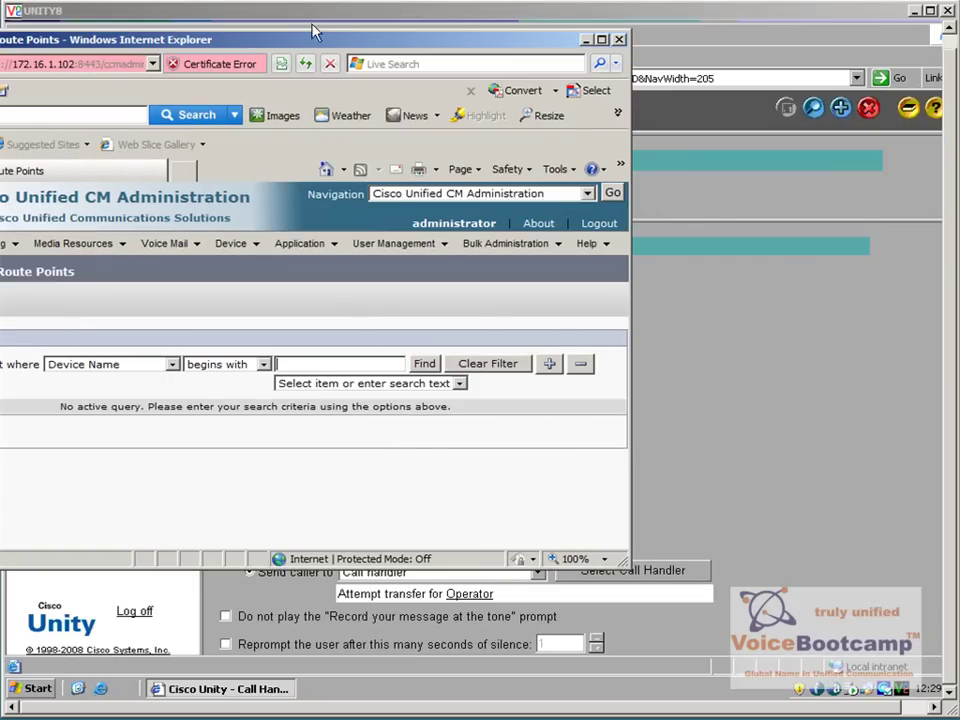
mouse_move(317, 30)
mouse_down()
mouse_move(465, 22)
mouse_move(446, 17)
mouse_up()
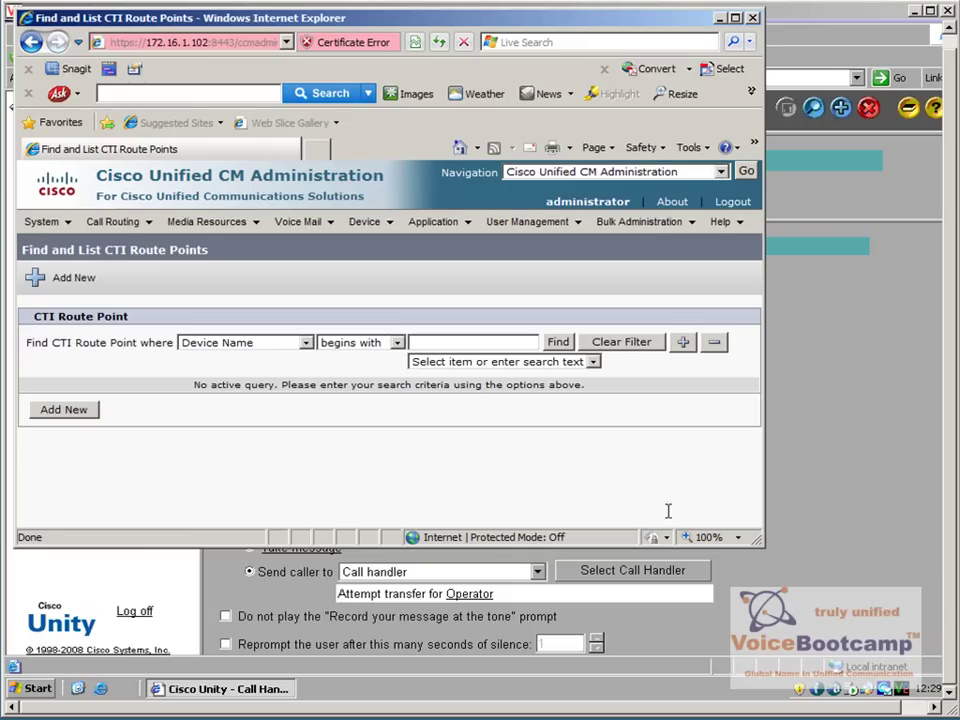
- Create and save CTI route point NetworkUPDATE in the Default device pool
click(63, 410)
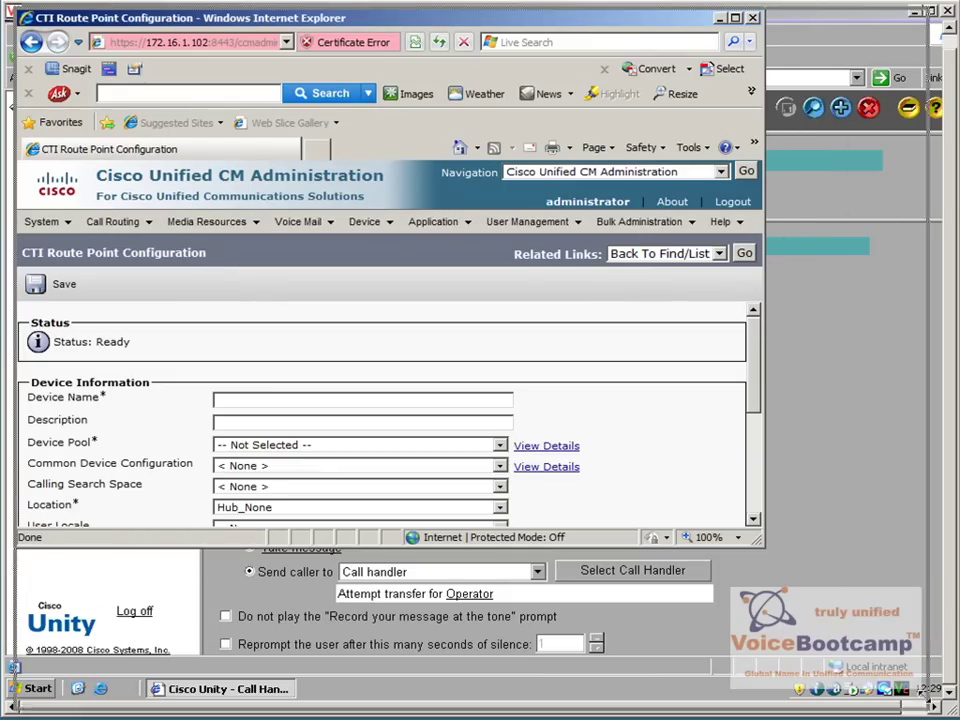
click(735, 17)
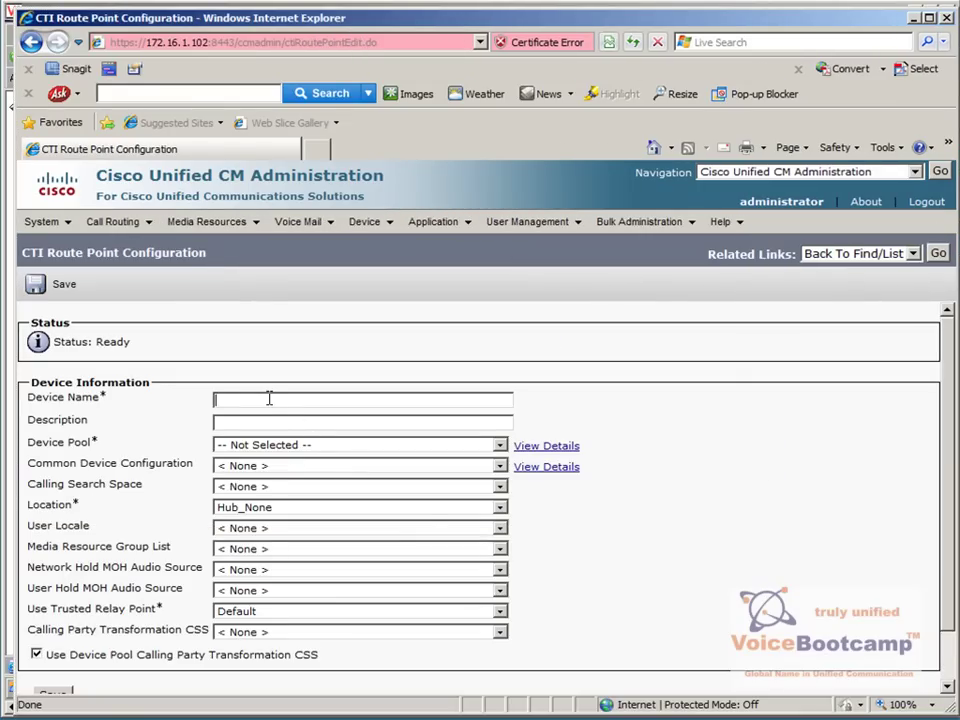
text(NetworkUPDATE)
click(154, 330)
click(258, 446)
click(279, 486)
click(46, 292)
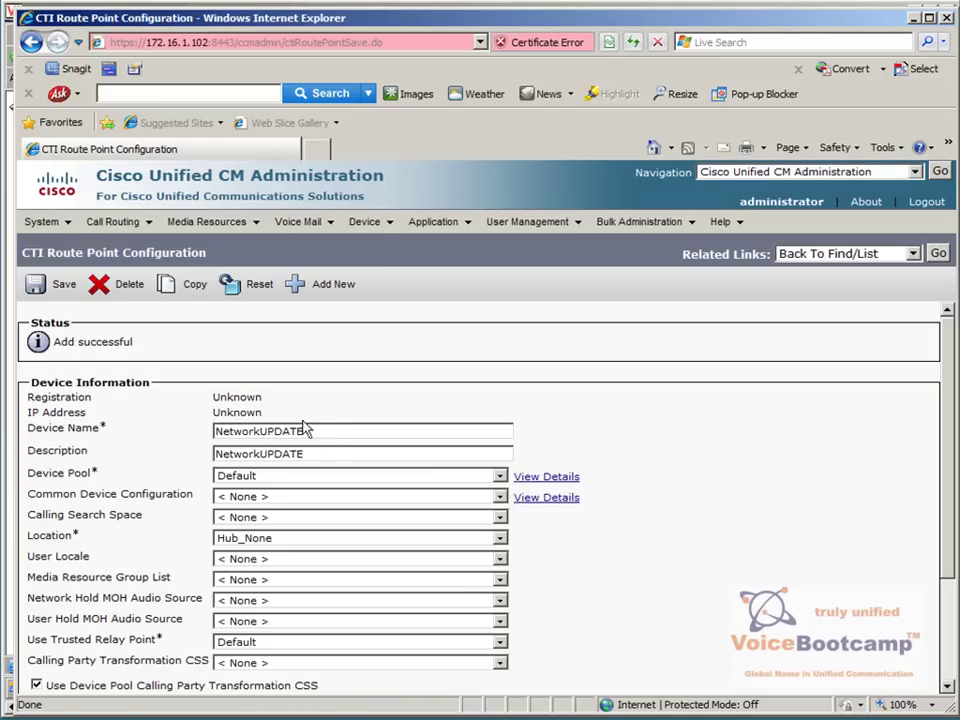
drag(304, 430, 180, 446)
scroll(947, 571, down, 3)
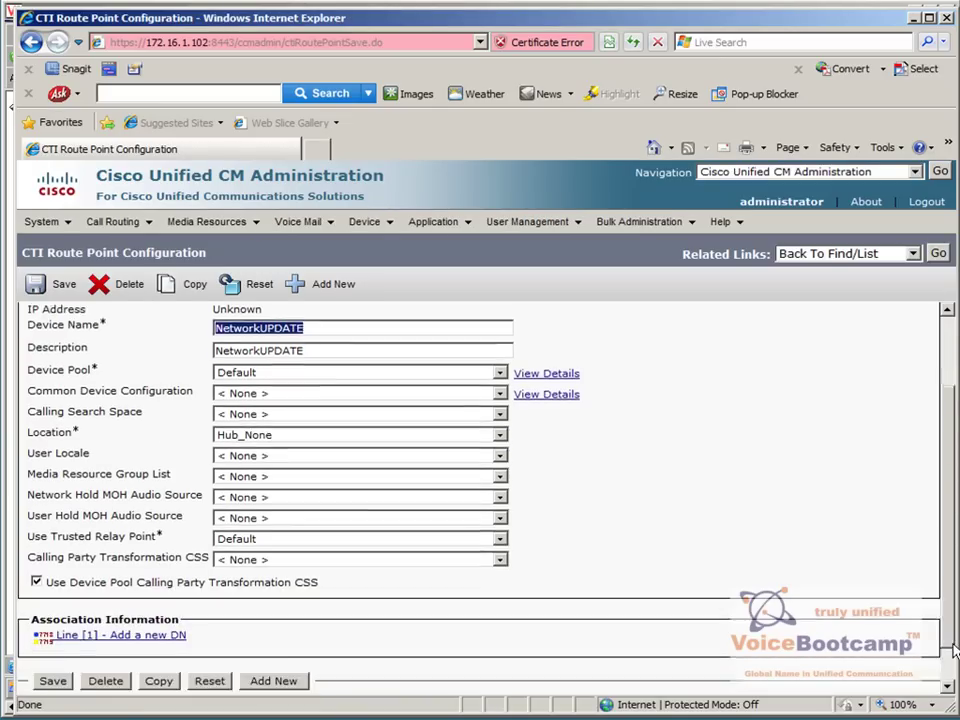
- Give the route point line directory number 9000 with Forward All to voicemail, and save
click(148, 592)
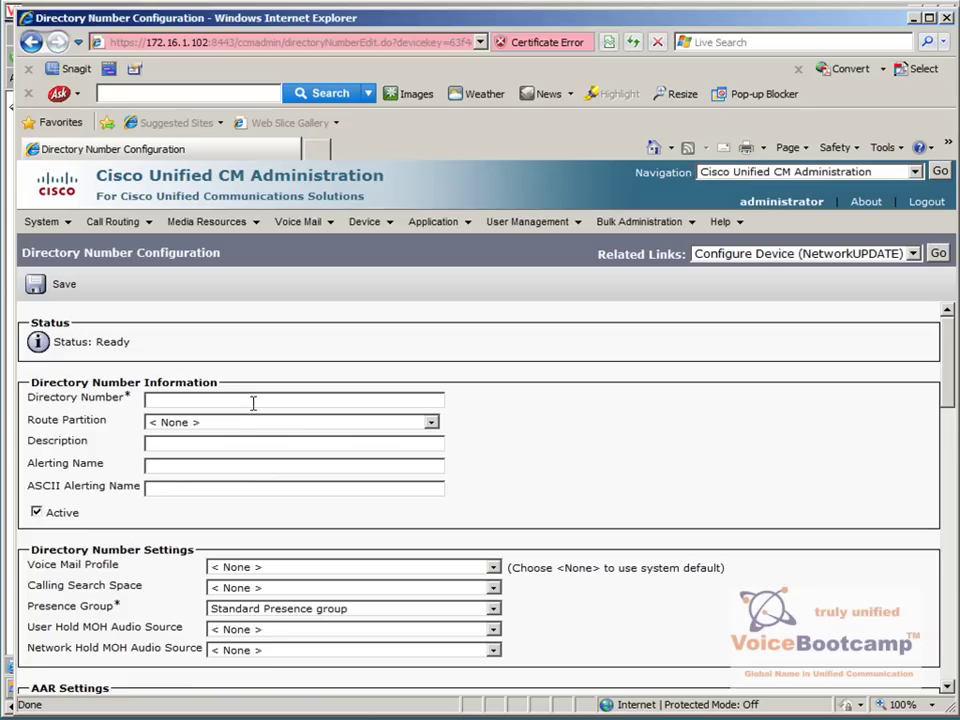
text(9000)
key(Tab)
scroll(945, 446, down, 5)
click(230, 520)
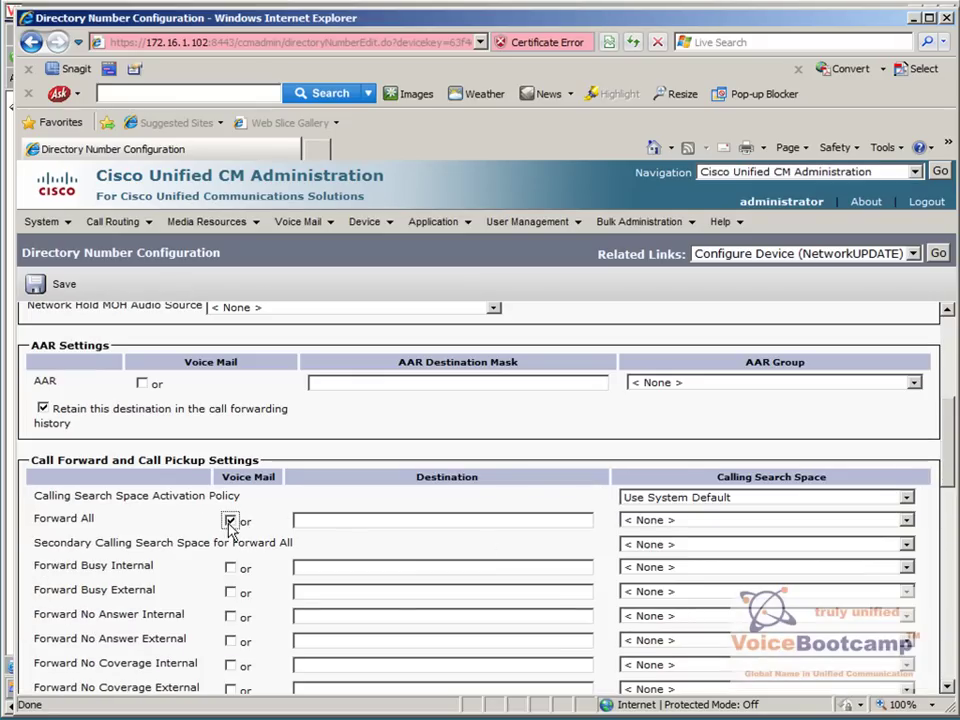
drag(93, 518, 57, 497)
click(33, 283)
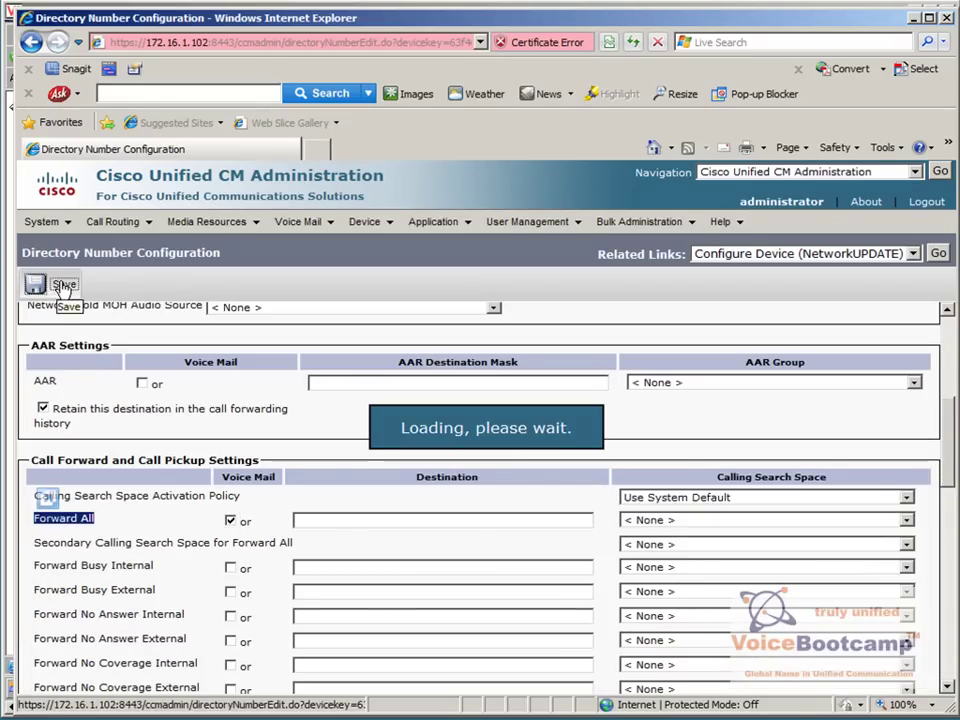
key(alt+Tab)
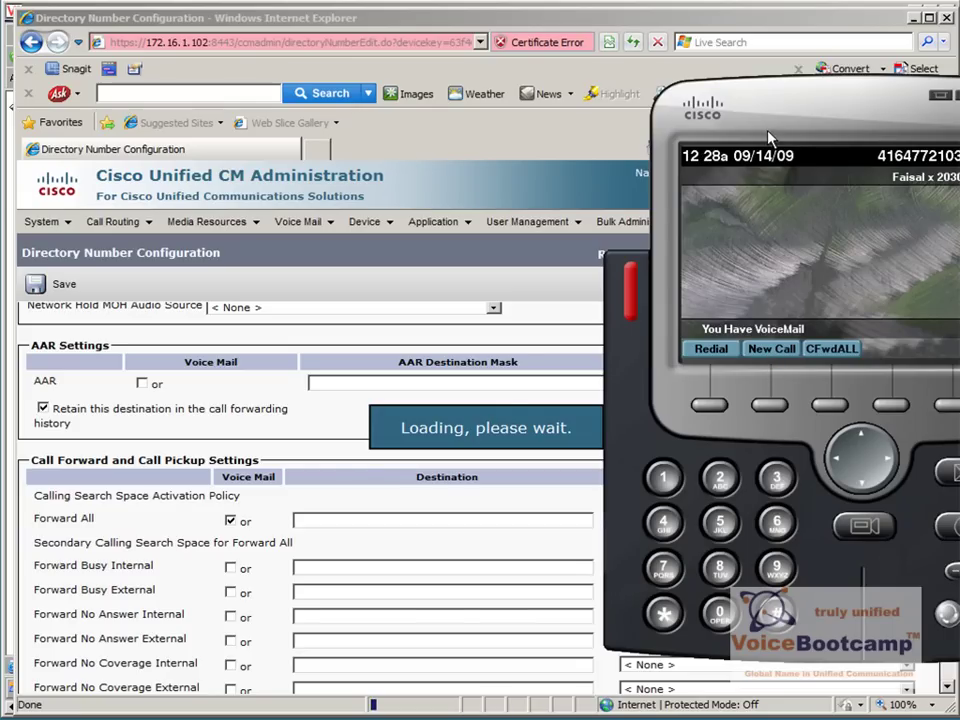
- Place a softphone test call to 9000, confirm voicemail answers, then hang up
mouse_move(784, 196)
mouse_down()
mouse_move(808, 173)
mouse_move(774, 155)
mouse_up()
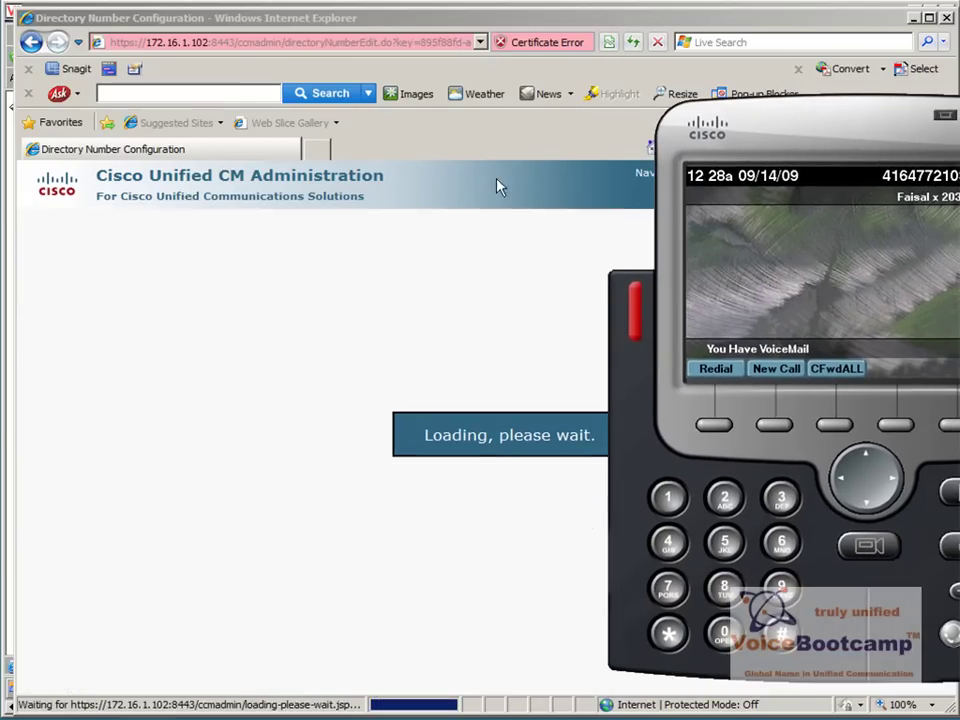
click(788, 369)
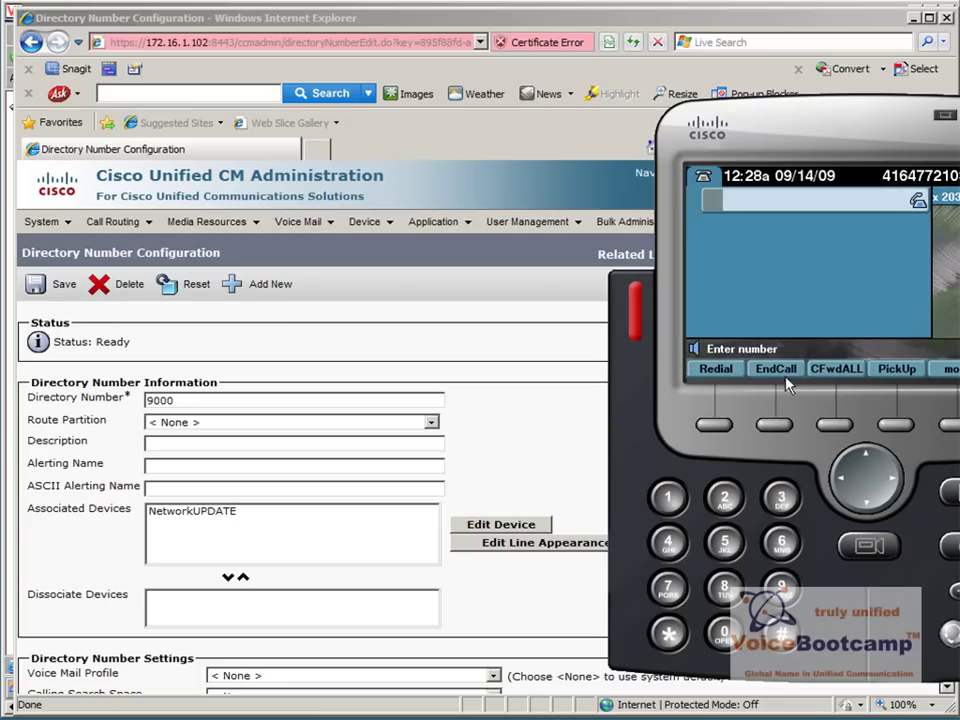
click(782, 587)
click(724, 634)
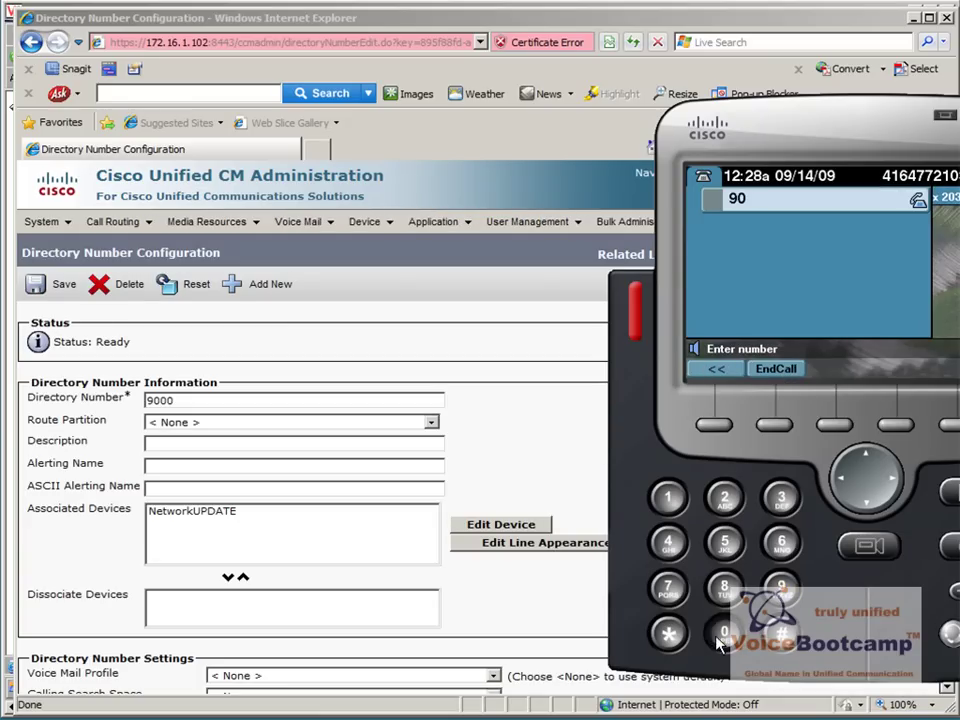
click(781, 377)
click(522, 416)
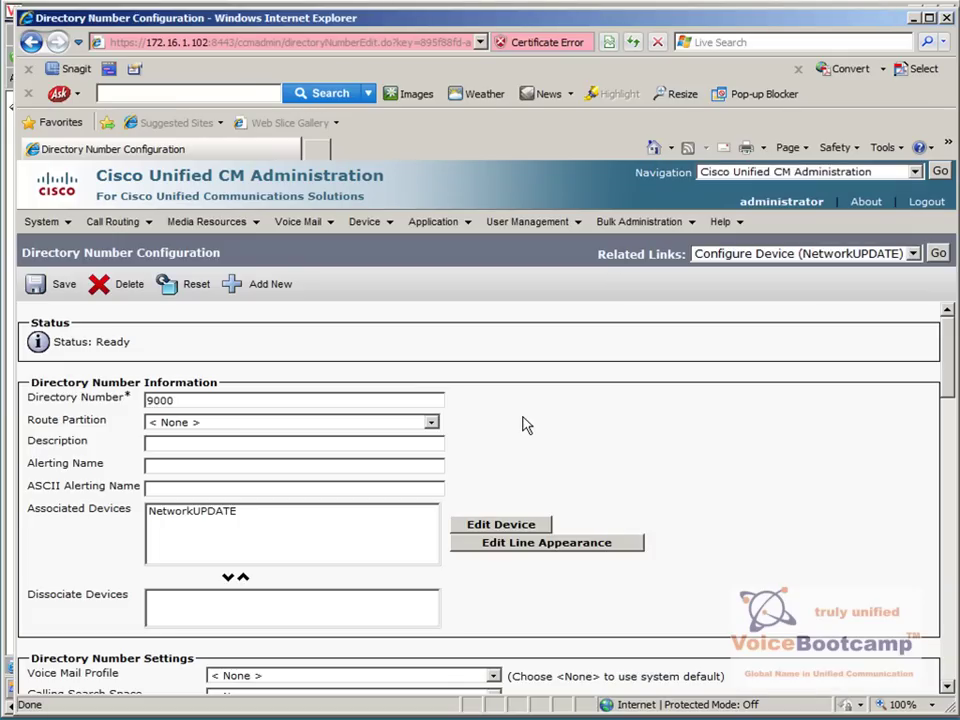
- Open the Device menu to head back to the CTI route point list
click(378, 228)
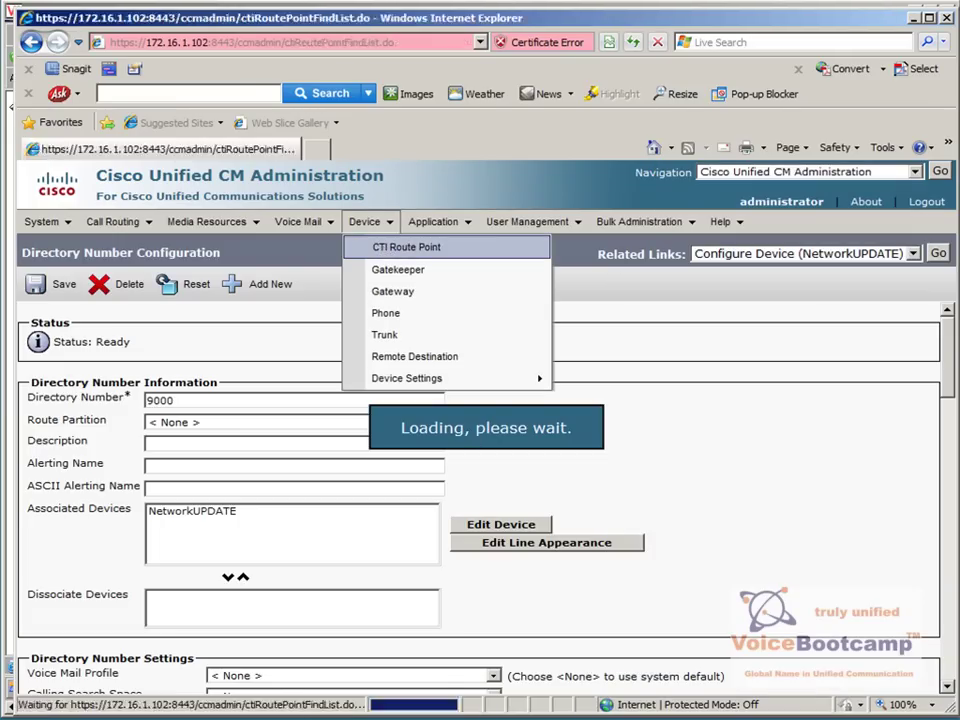